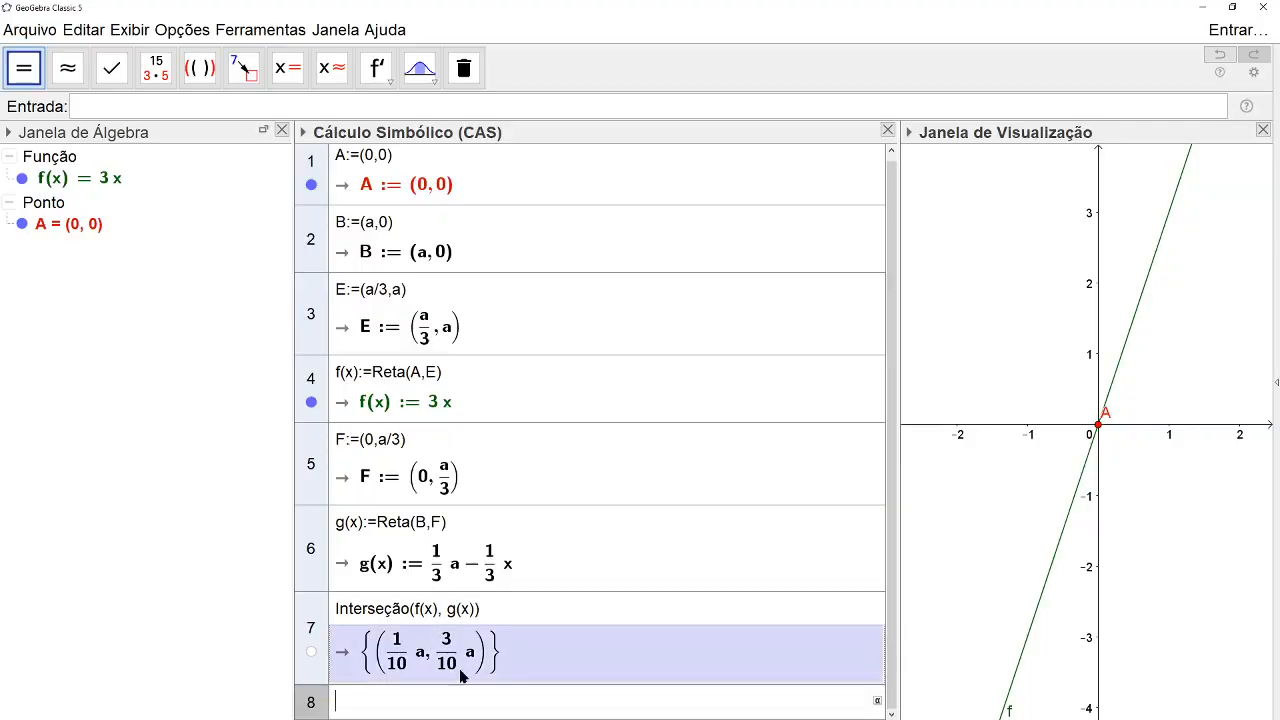
- Enter y(Elemento($7,2)) in CAS row 8 and evaluate it
{"action": "type", "text": "y"}
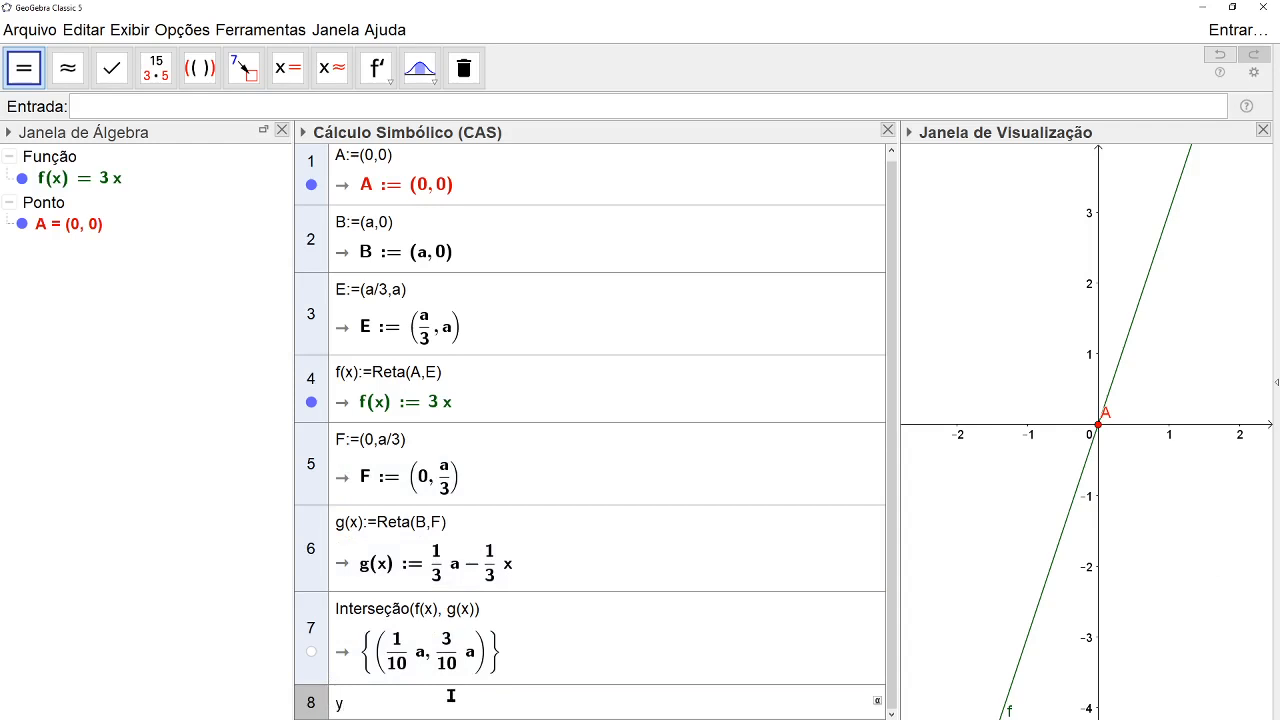
{"action": "type", "text": "(Elemen"}
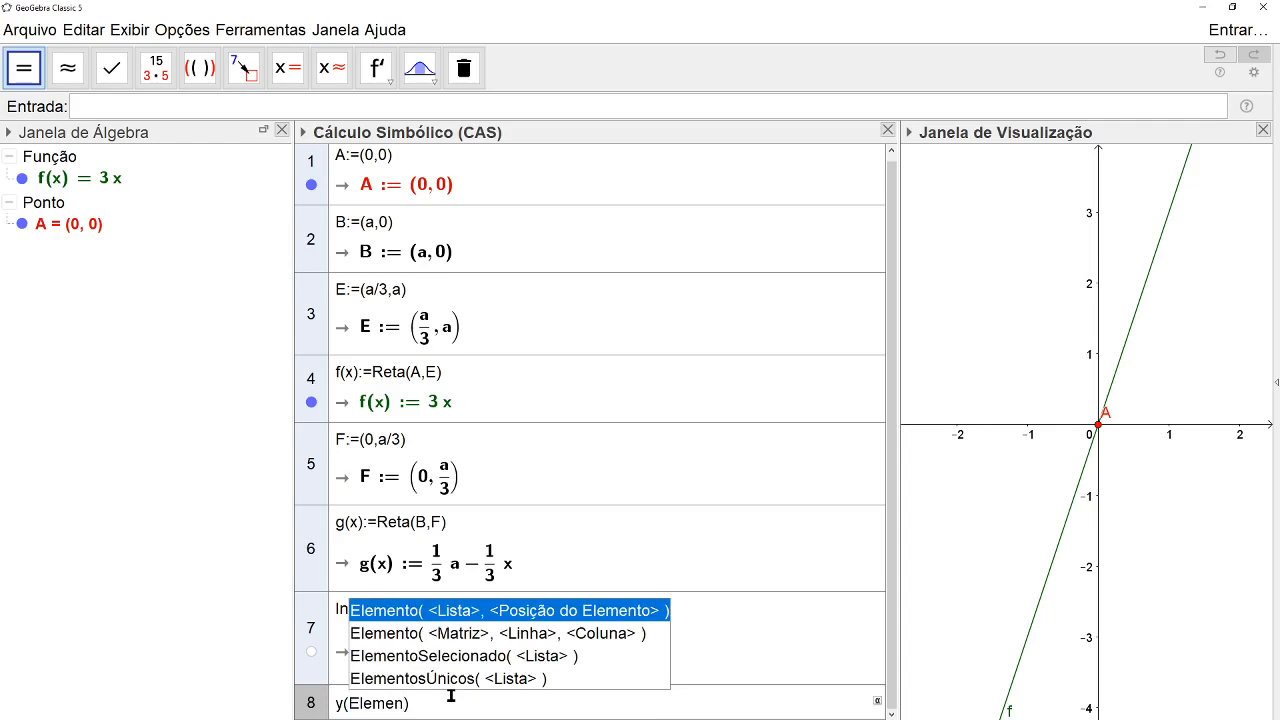
{"action": "left_click", "coordinate": [478, 612]}
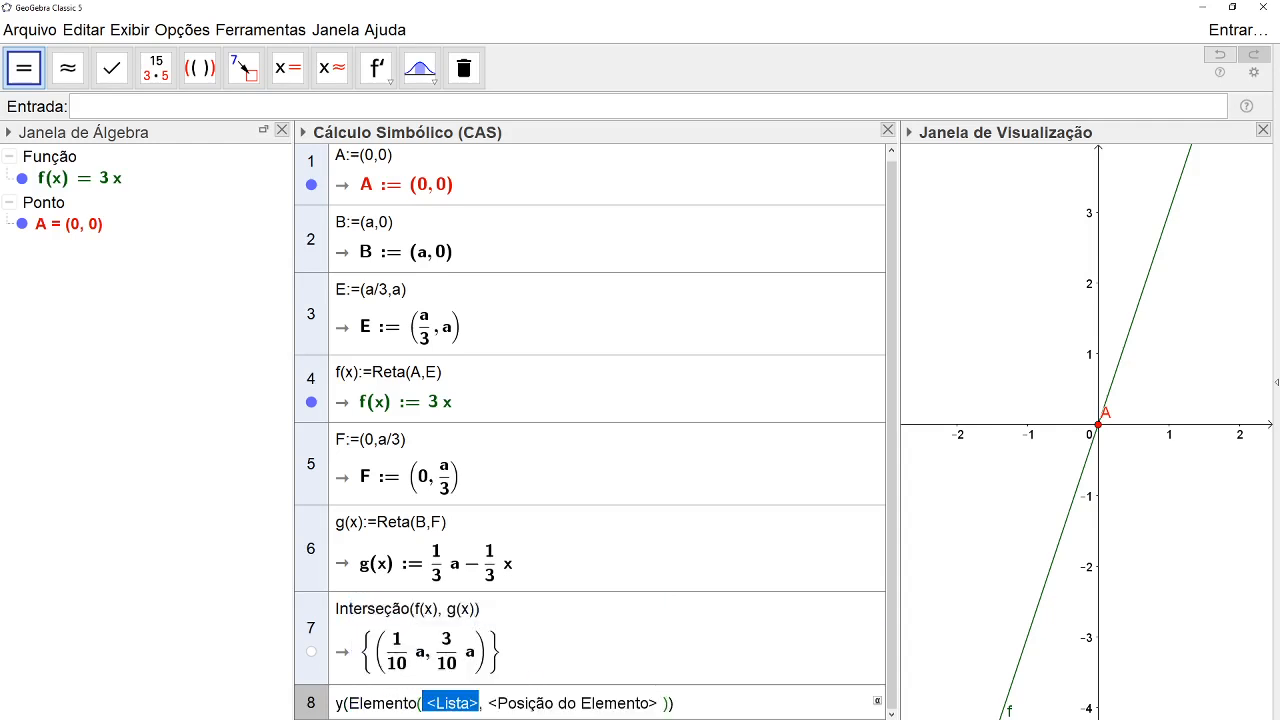
{"action": "type", "text": "$"}
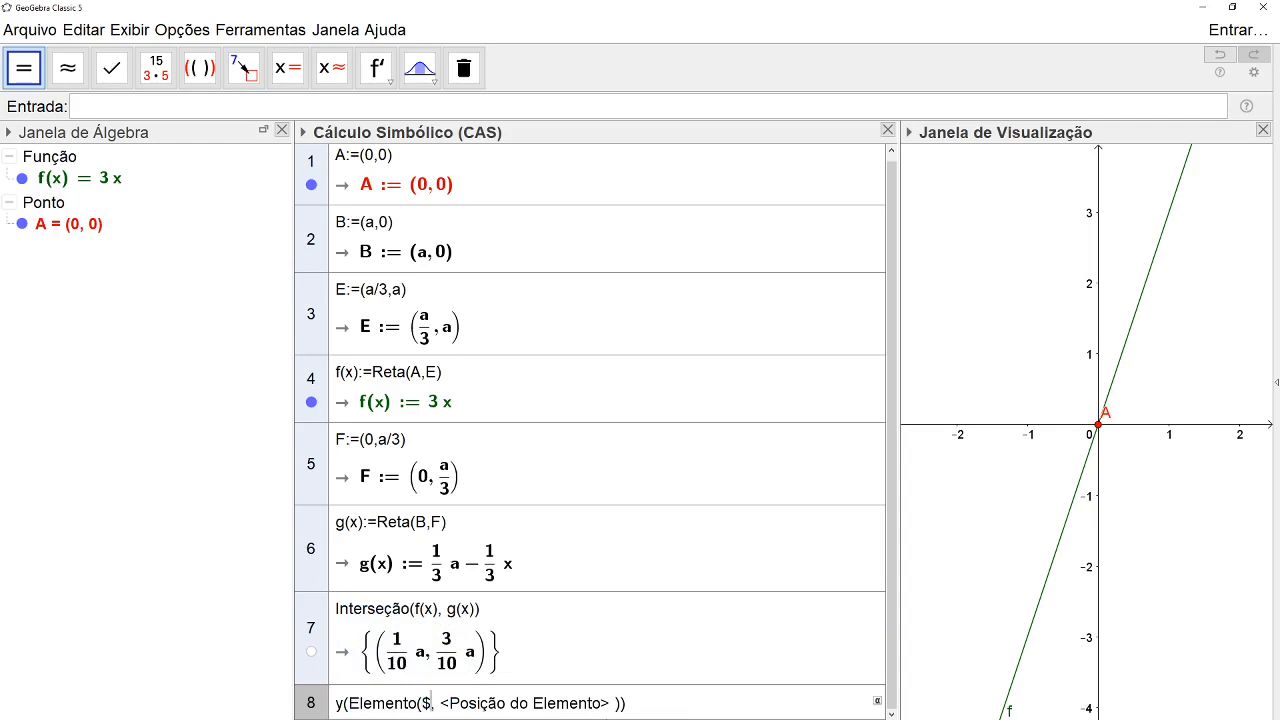
{"action": "type", "text": "7"}
{"action": "key", "text": "Tab"}
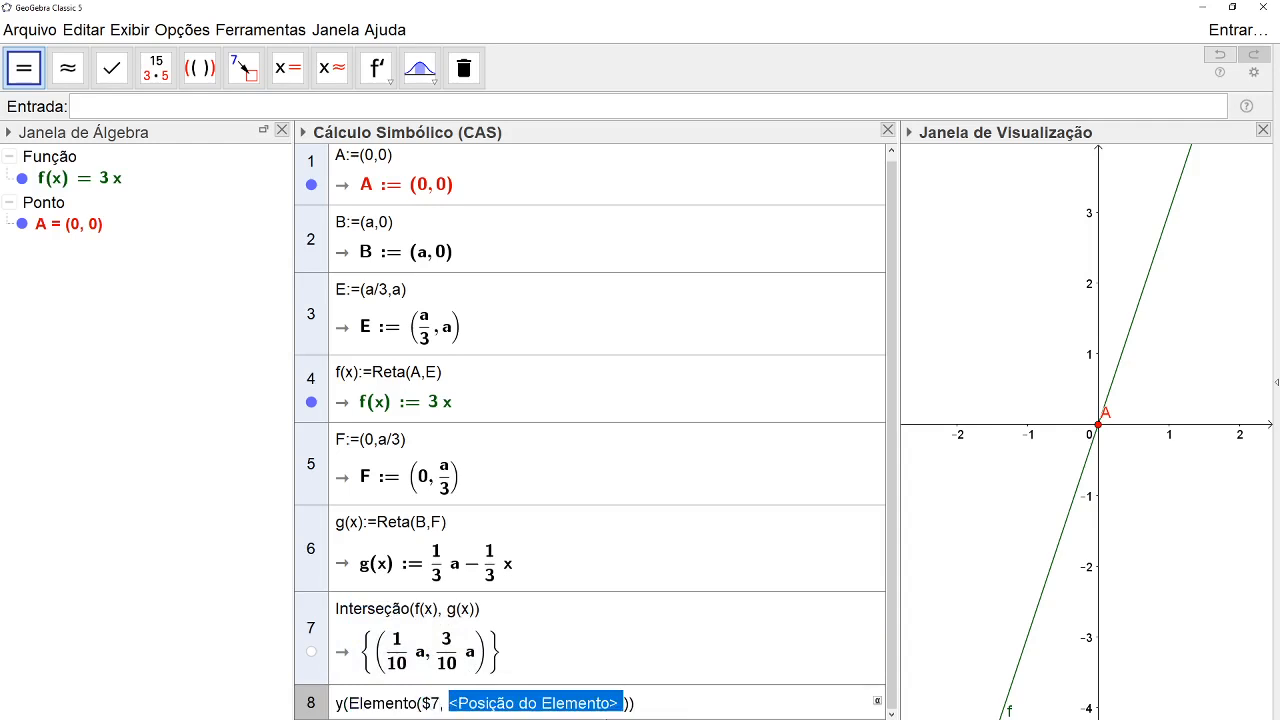
{"action": "type", "text": "2"}
{"action": "key", "text": "Return"}
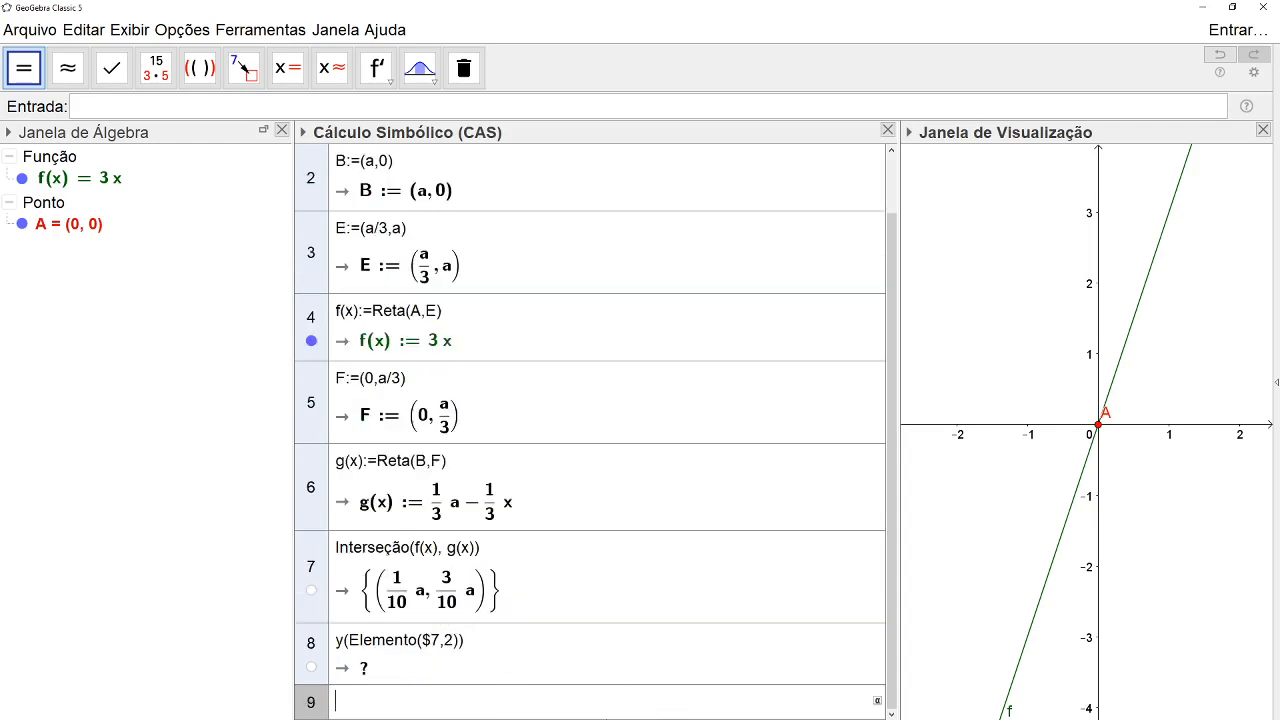
- Remove the y( ) wrapper from CAS row 8 and evaluate Elemento($7,2) alone
{"action": "left_click", "coordinate": [352, 643]}
{"action": "left_click_drag", "start_coordinate": [352, 643], "coordinate": [334, 643]}
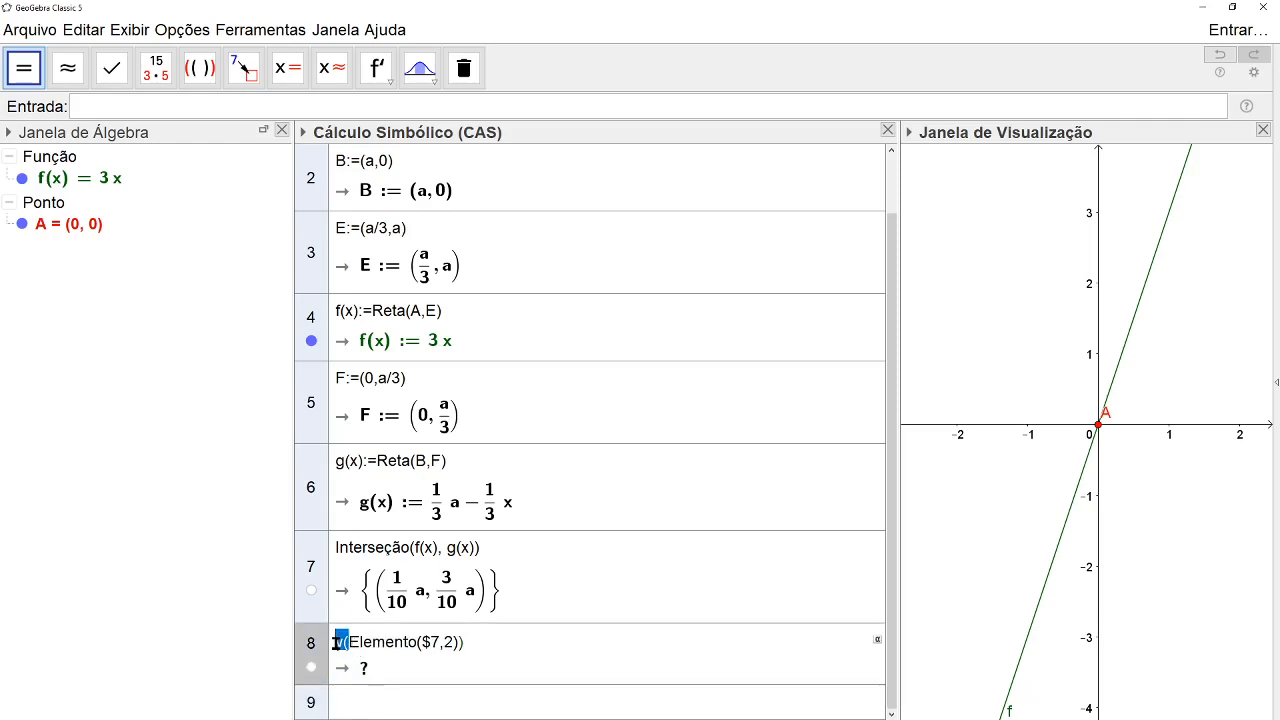
{"action": "key", "text": "BackSpace"}
{"action": "key", "text": "End"}
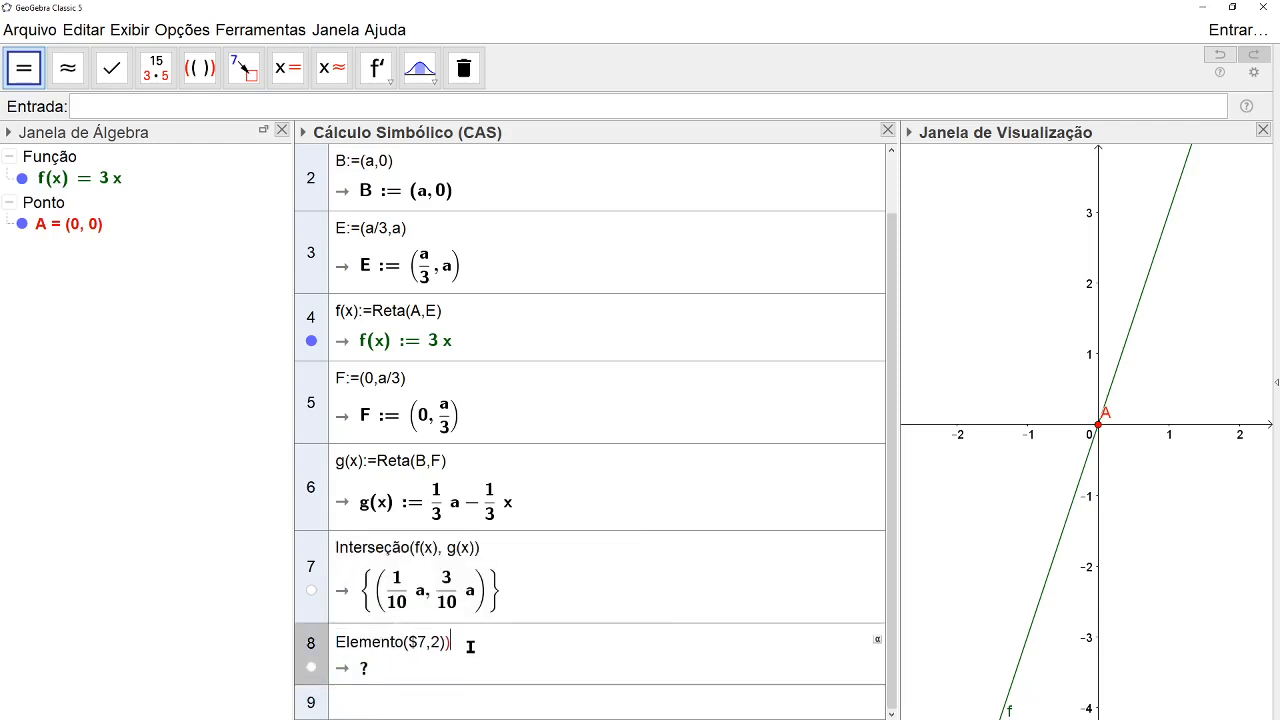
{"action": "key", "text": "BackSpace"}
{"action": "key", "text": "Return"}
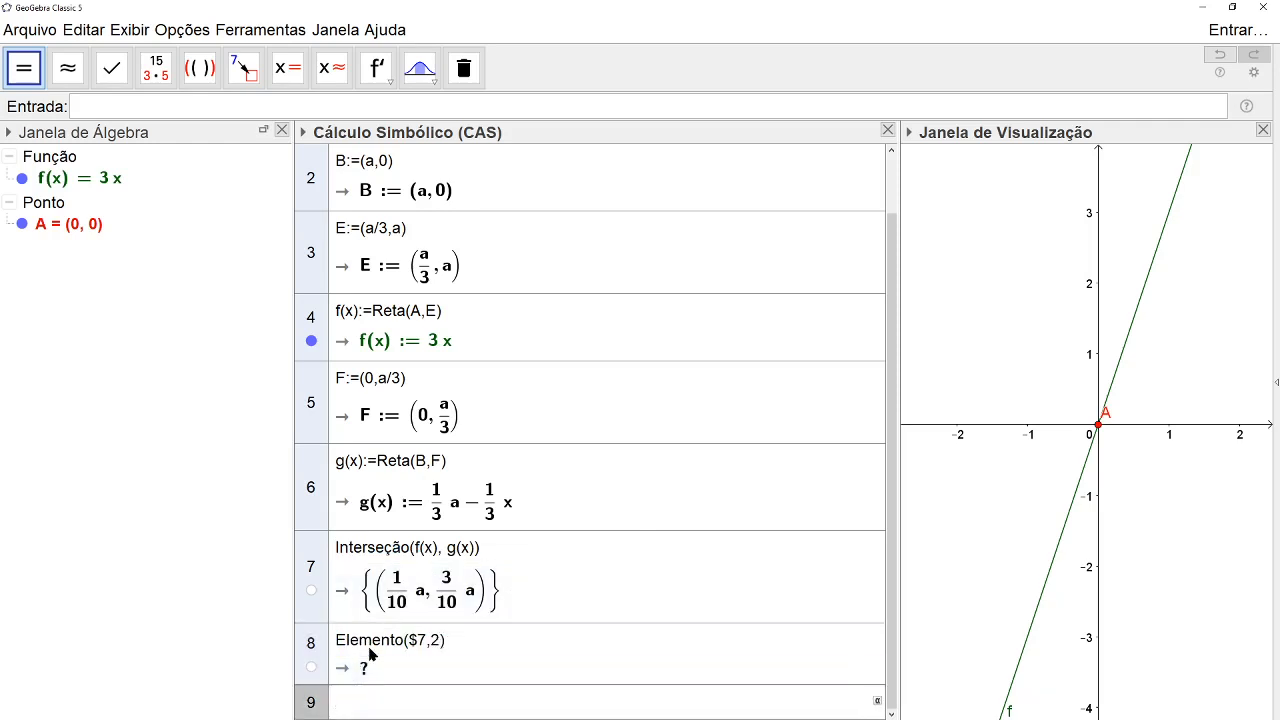
- Set the element position in CAS row 8 to 1 and evaluate Elemento($7,1)
{"action": "left_click", "coordinate": [427, 648]}
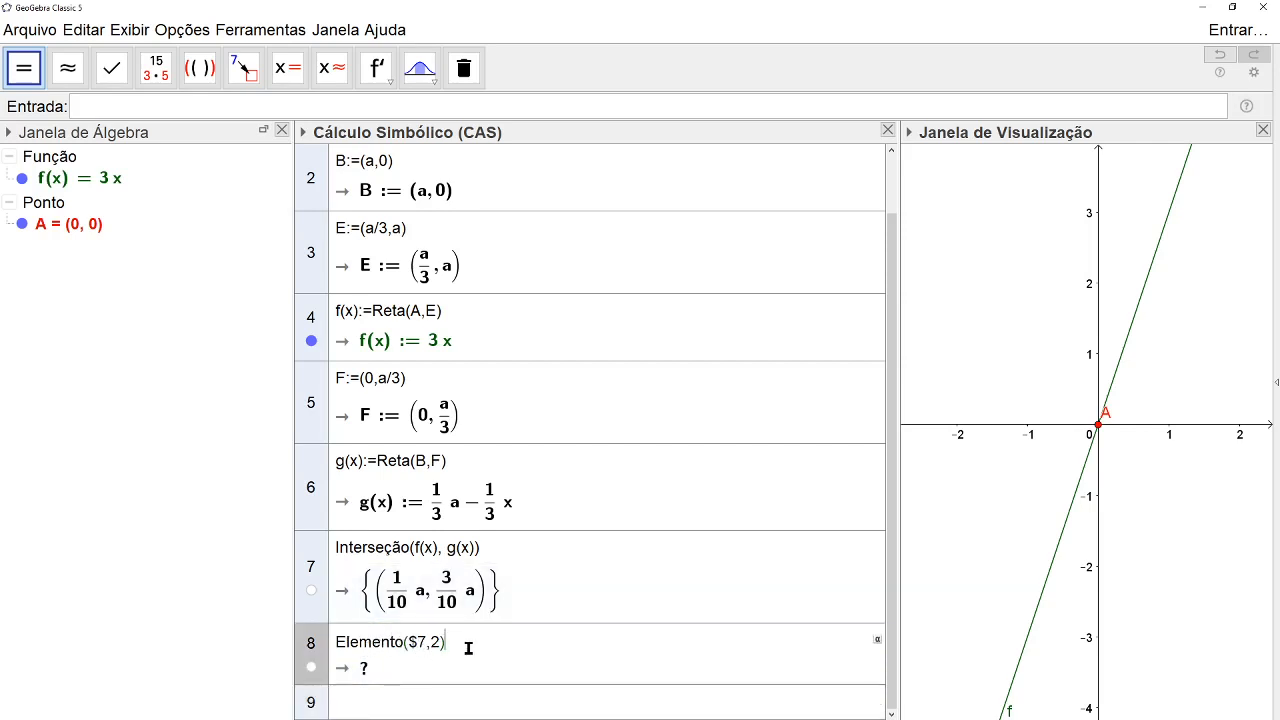
{"action": "left_click", "coordinate": [437, 641]}
{"action": "double_click", "coordinate": [437, 641]}
{"action": "type", "text": "1"}
{"action": "key", "text": "Return"}
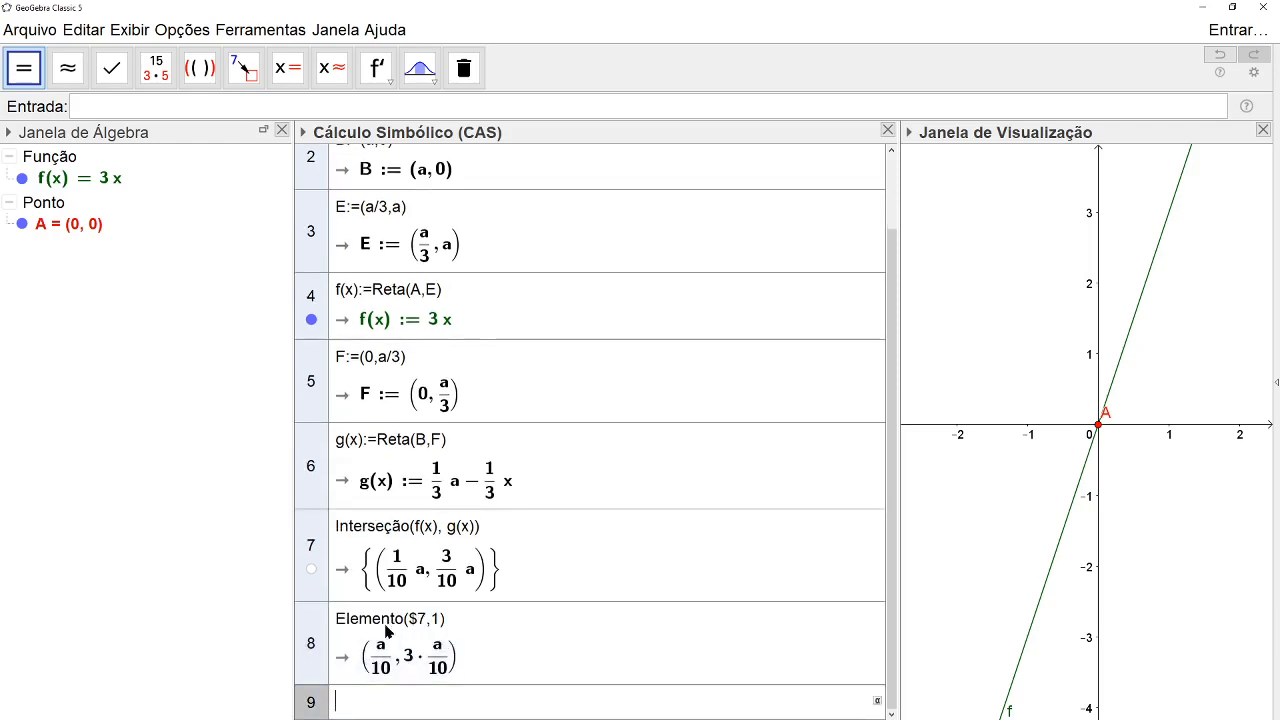
- Wrap the expression in CAS row 8 in y( ) and evaluate y(Elemento($7,1)) for the intersection's y-coordinate
{"action": "left_click", "coordinate": [342, 625]}
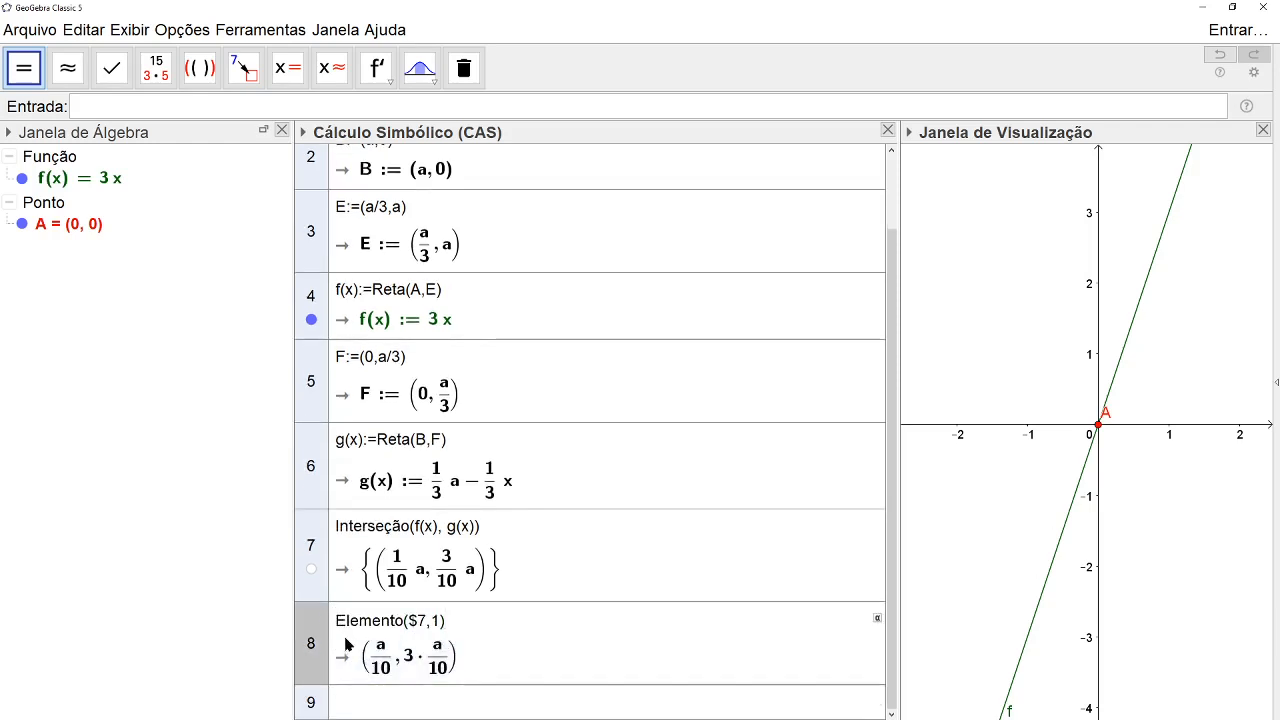
{"action": "type", "text": "y("}
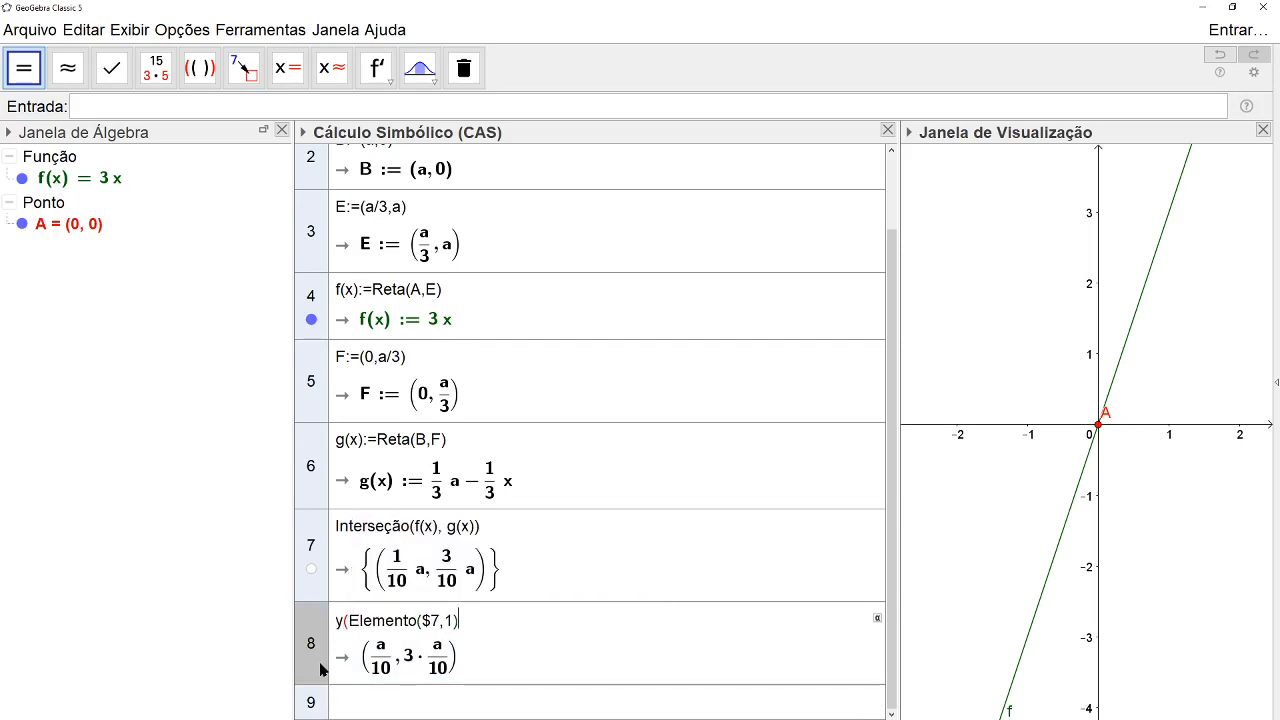
{"action": "key", "text": "End"}
{"action": "type", "text": ")"}
{"action": "key", "text": "Return"}
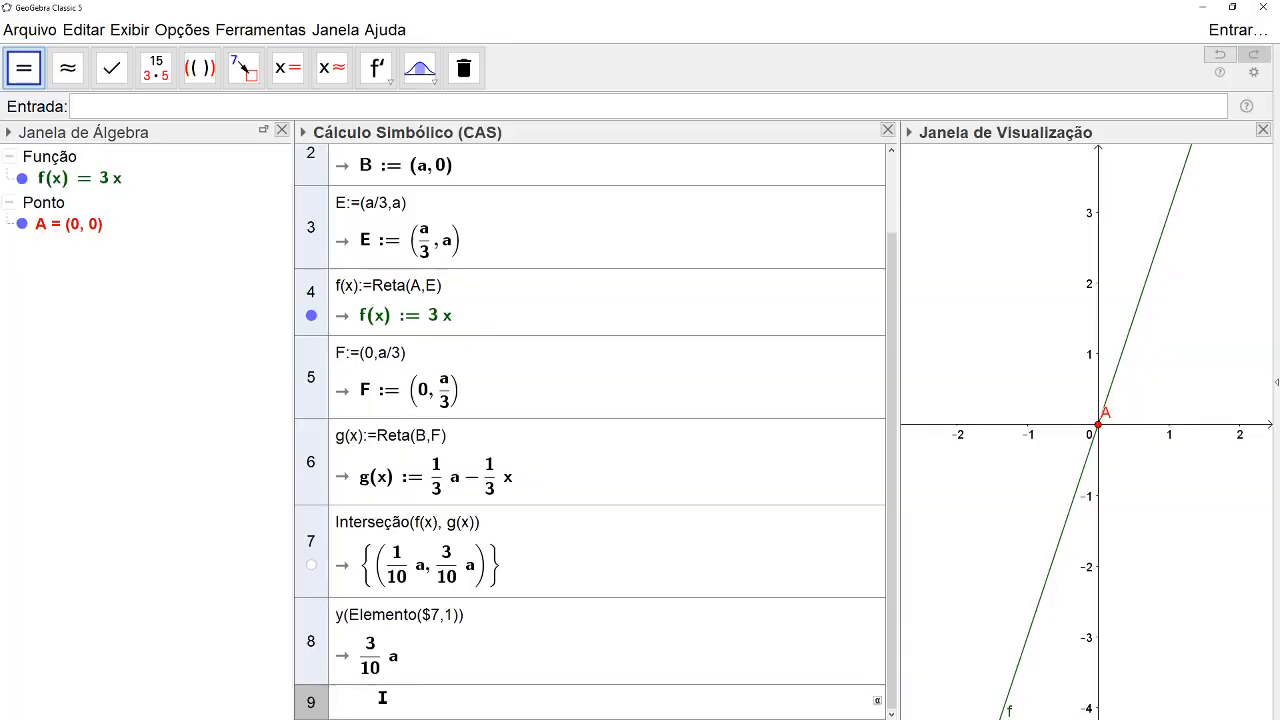
- Define the shaded area in CAS row 9 as S:=a^2-4*(a*$8/2) and evaluate it
{"action": "type", "text": "S:=a^2-"}
{"action": "type", "text": "4"}
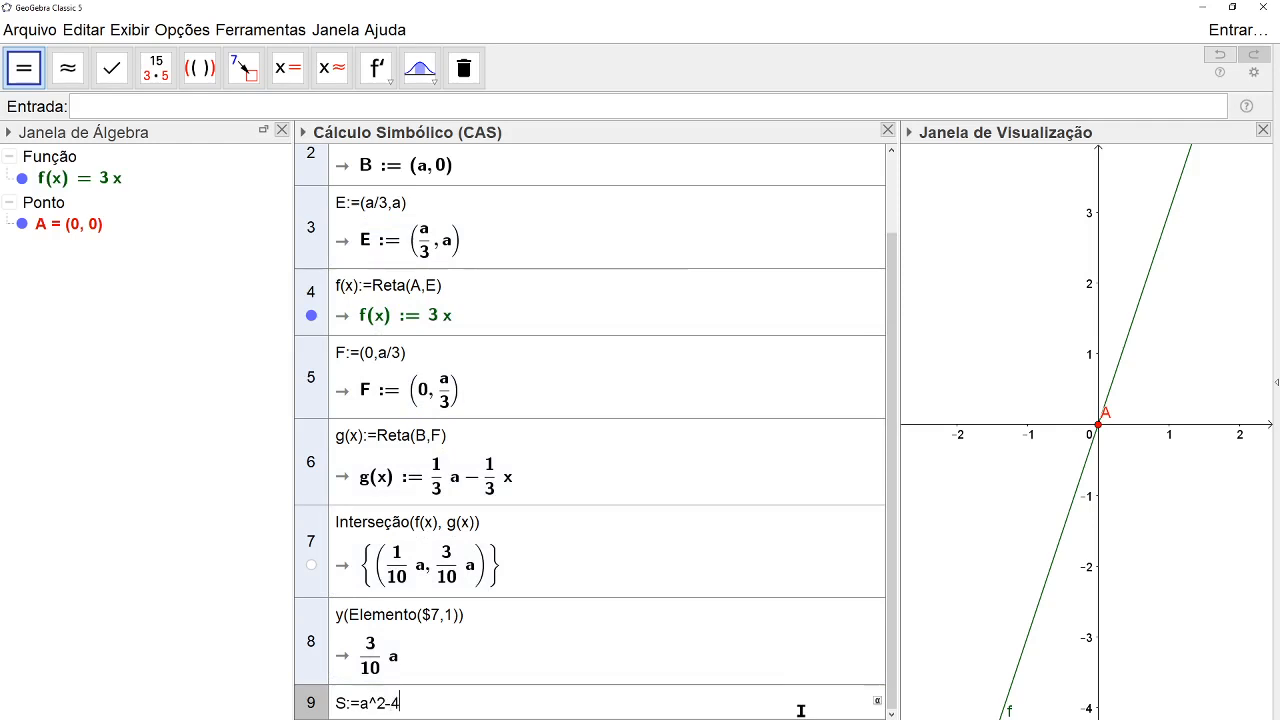
{"action": "type", "text": "*(a*$"}
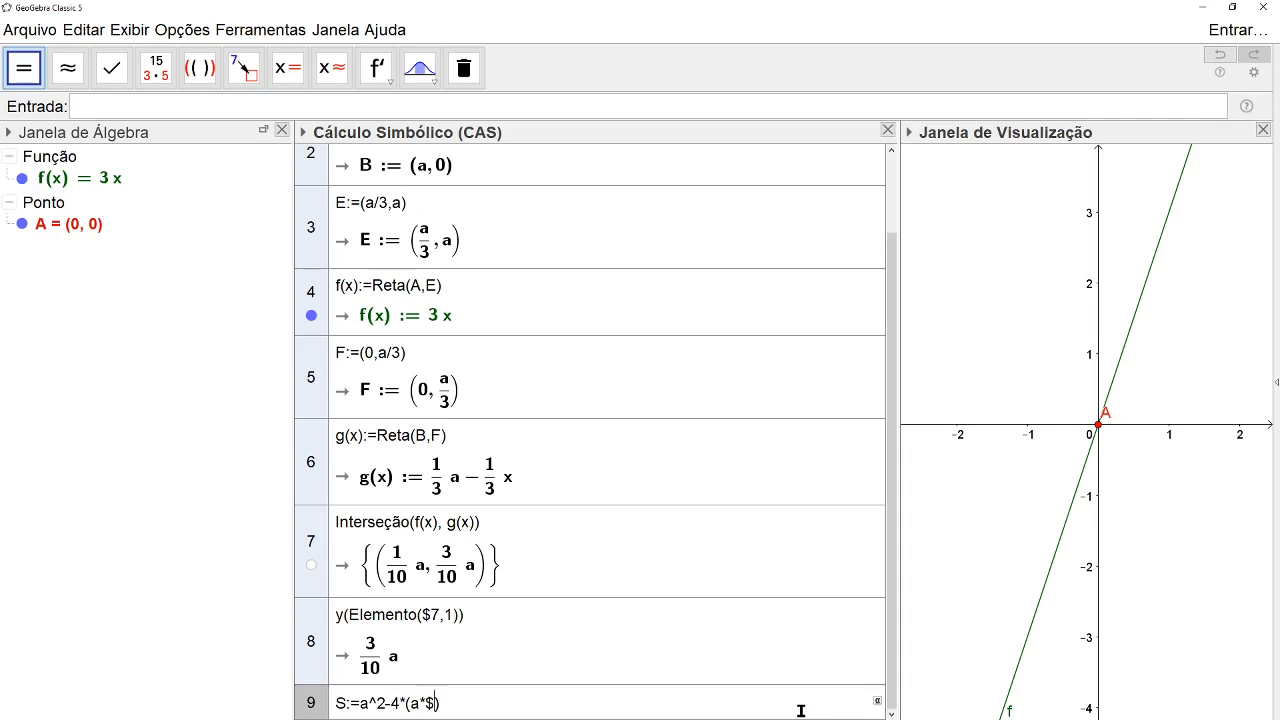
{"action": "type", "text": "8/2"}
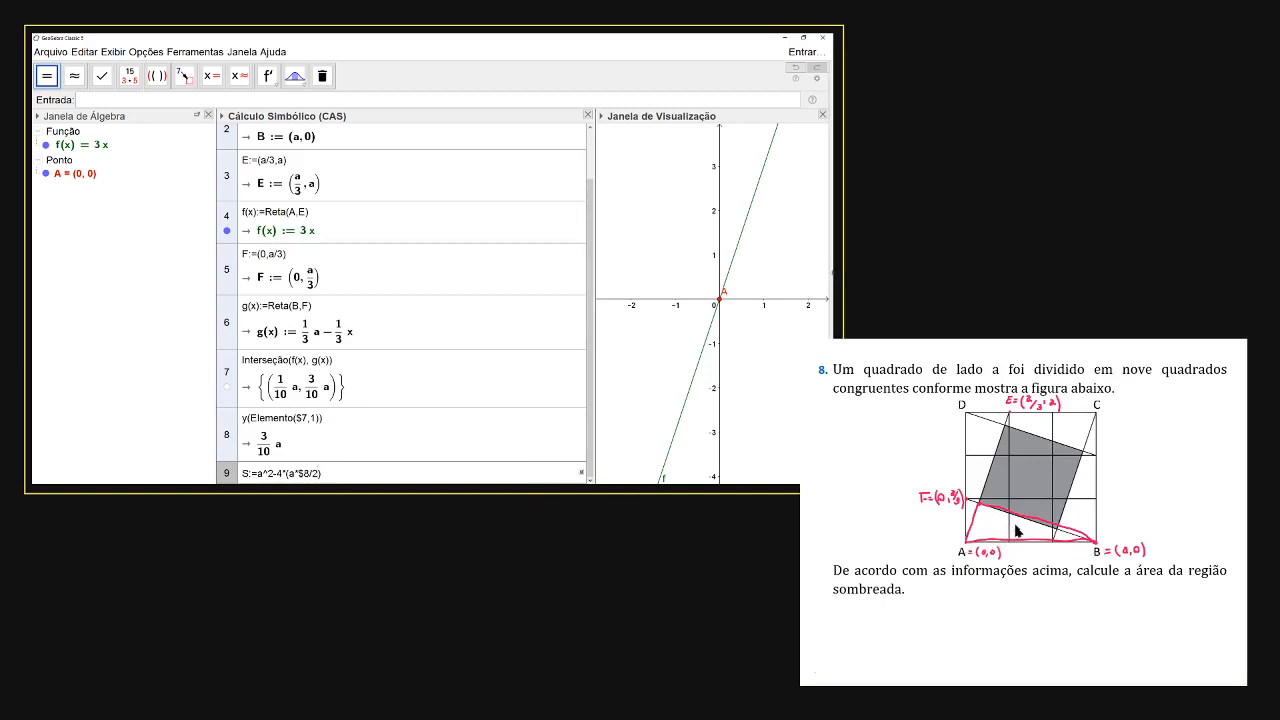
{"action": "left_click", "coordinate": [348, 477]}
{"action": "left_click_drag", "start_coordinate": [322, 475], "coordinate": [288, 475]}
{"action": "double_click", "coordinate": [279, 473]}
{"action": "key", "text": "Return"}
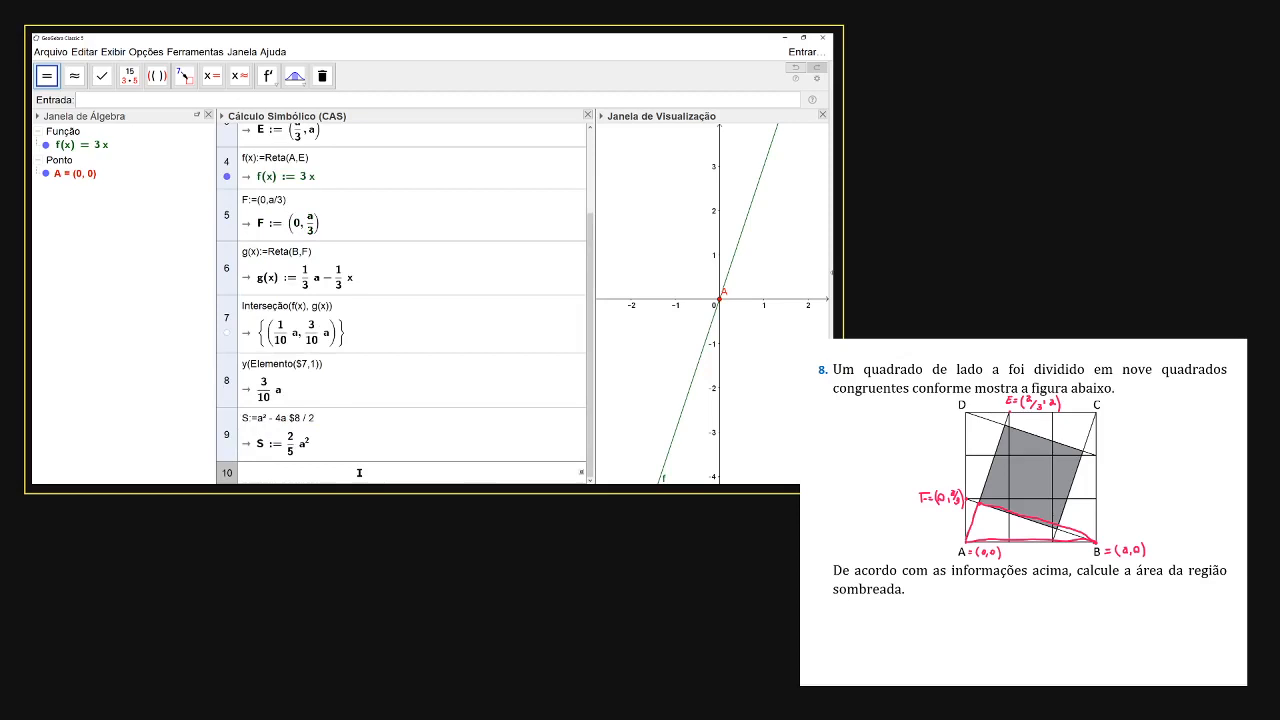